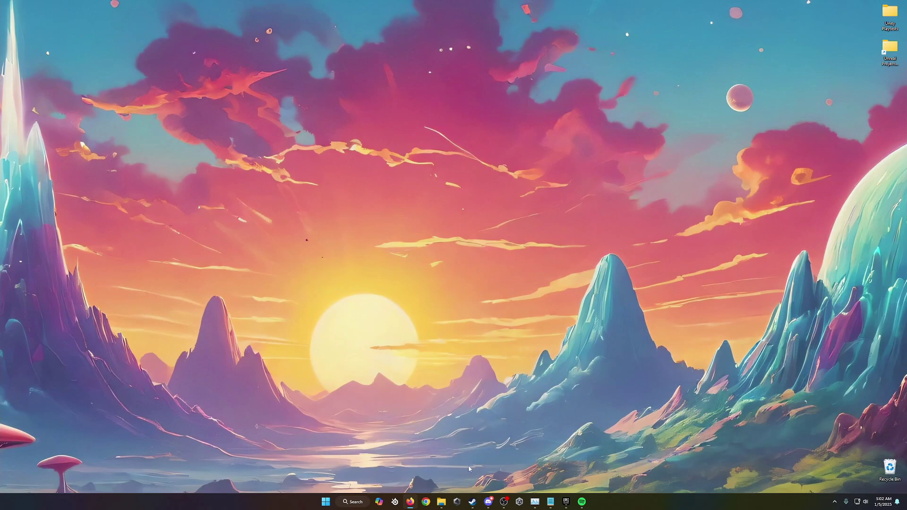
- Download the Windows installer (64-bit) from the Python 3.10.6 release page in Chrome
left_click(424, 502)
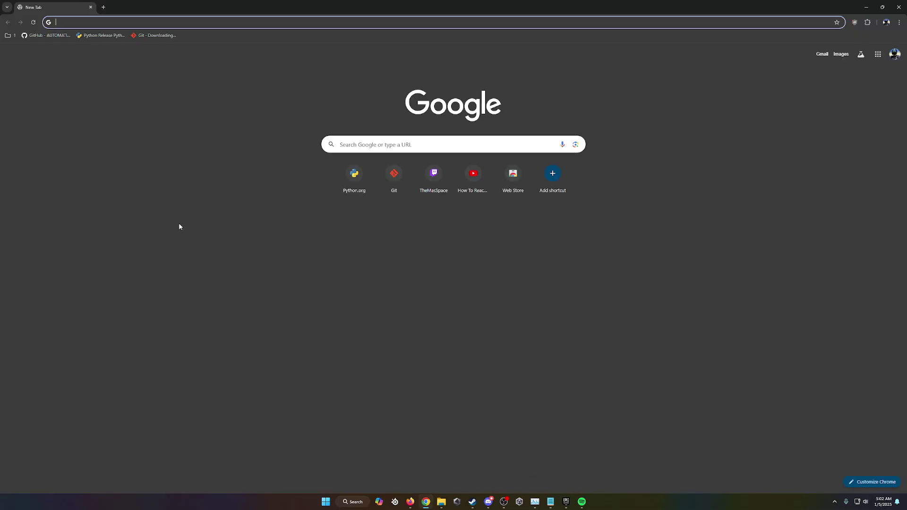
left_click(87, 36)
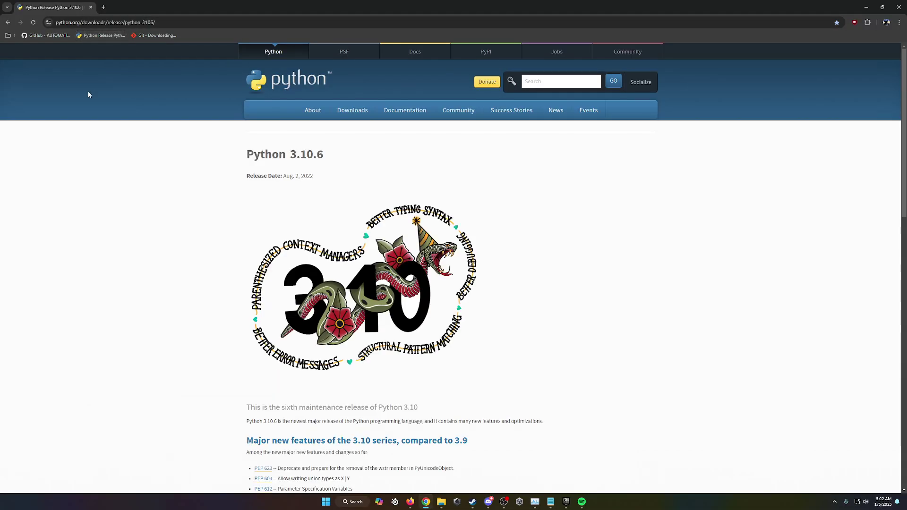
scroll(191, 183, "down", 4)
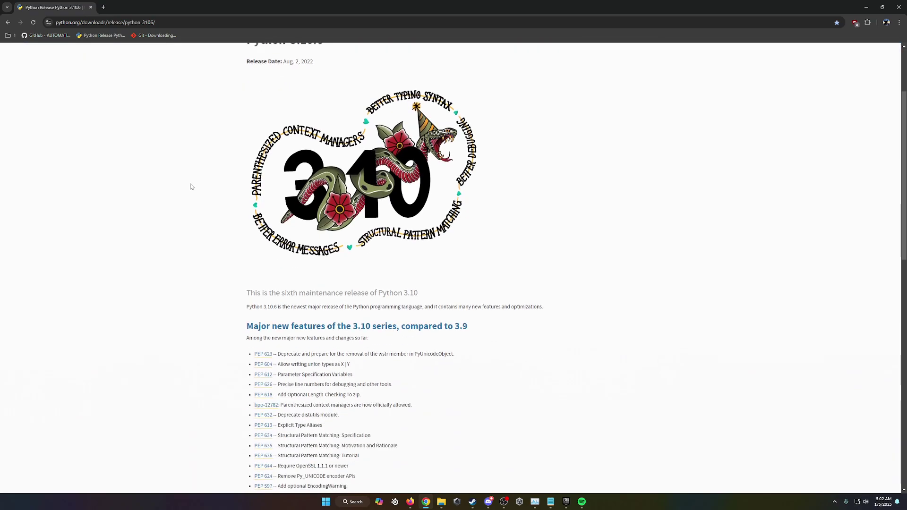
scroll(198, 179, "up", 4)
left_click_drag(283, 161, 311, 157)
left_click(341, 159)
scroll(186, 214, "down", 9)
scroll(186, 216, "down", 4)
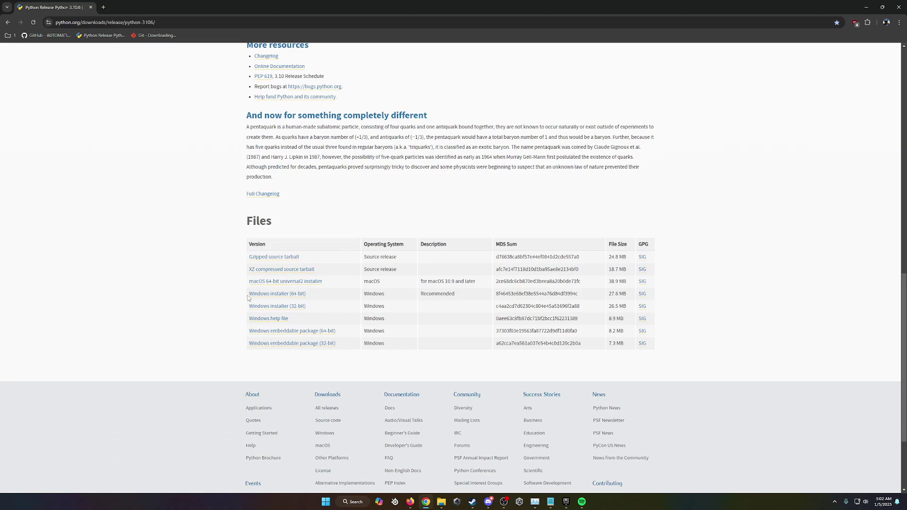
left_click_drag(247, 298, 341, 301)
left_click(261, 295)
left_click(136, 283)
- Run the downloaded installer to install Python 3.10.6, then close the setup
left_click(874, 23)
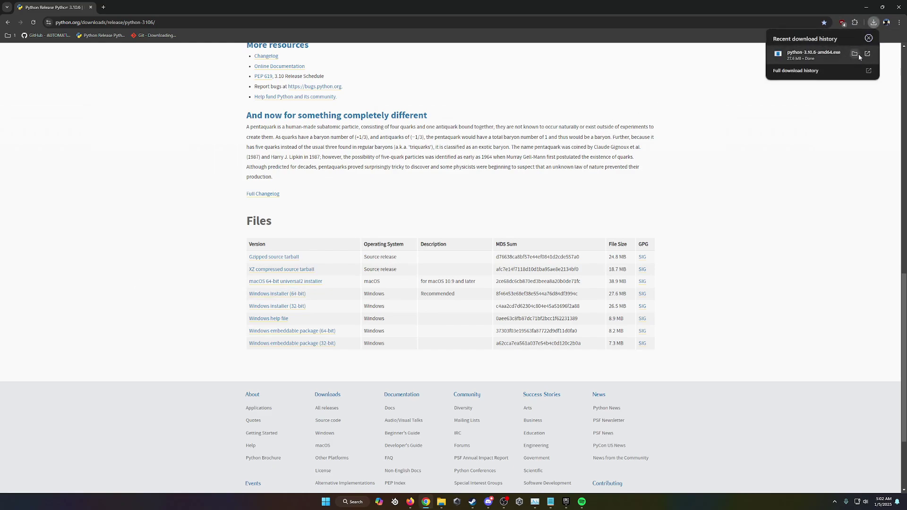
left_click(829, 55)
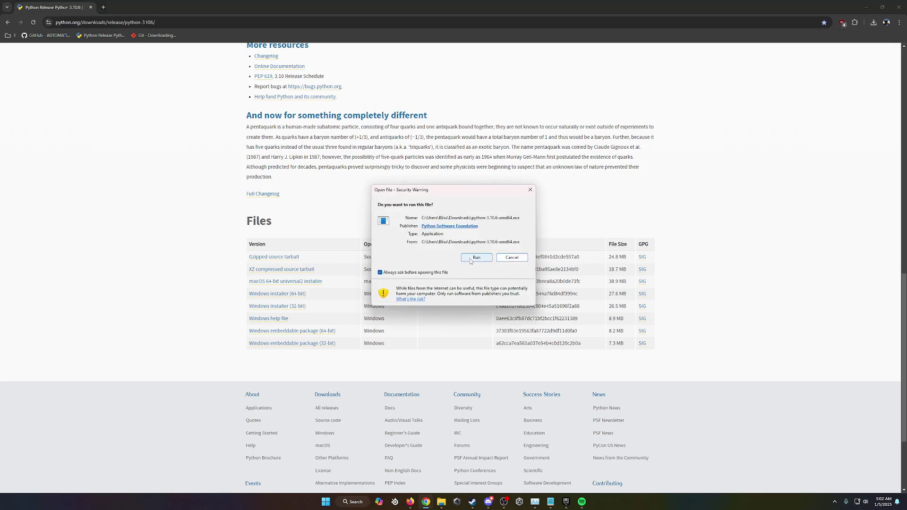
left_click(470, 261)
left_click(477, 232)
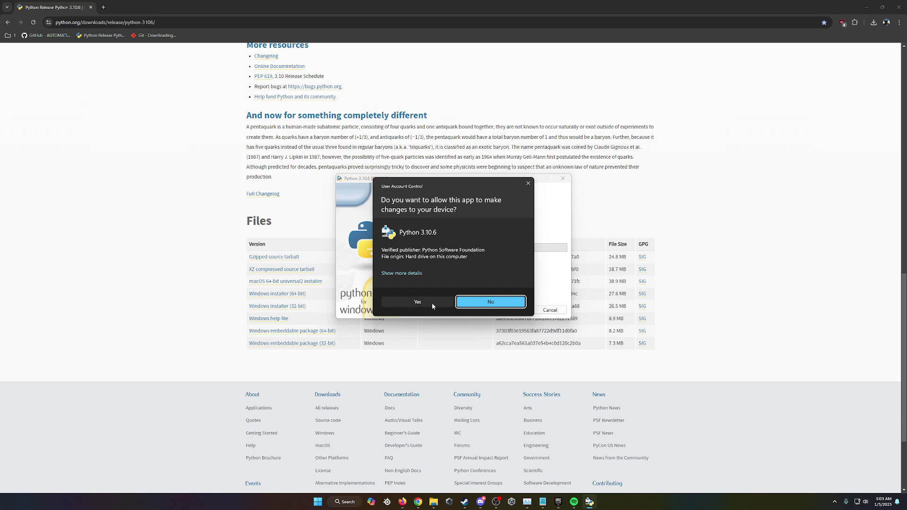
left_click(417, 302)
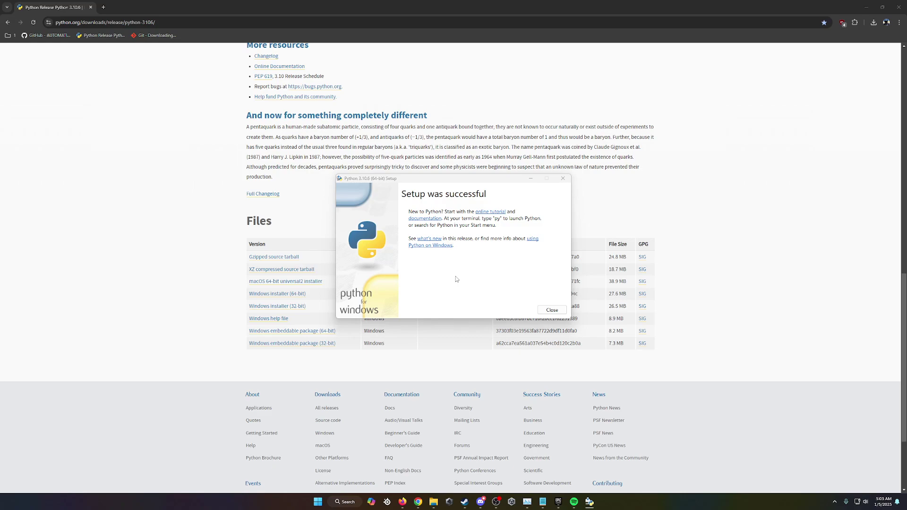
left_click(549, 310)
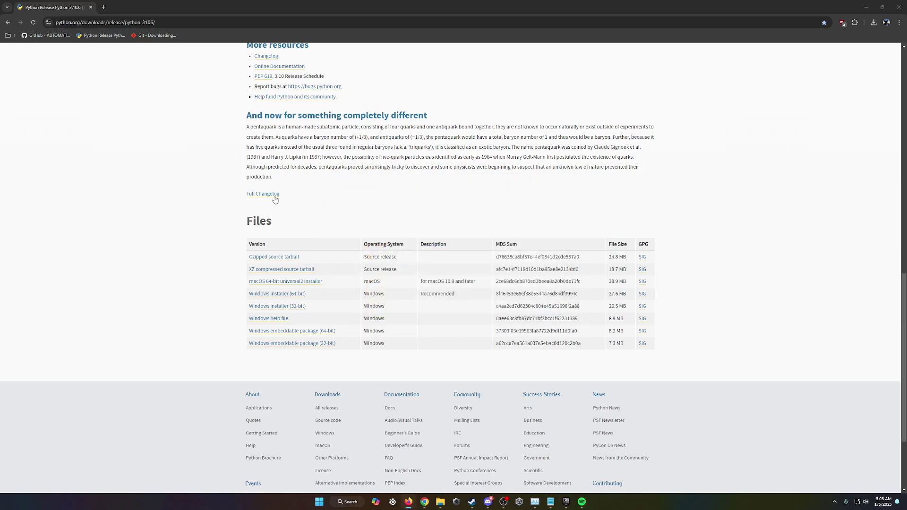
- Download 64-bit Git for Windows and install Git 2.47.1 with all default wizard options
left_click(157, 35)
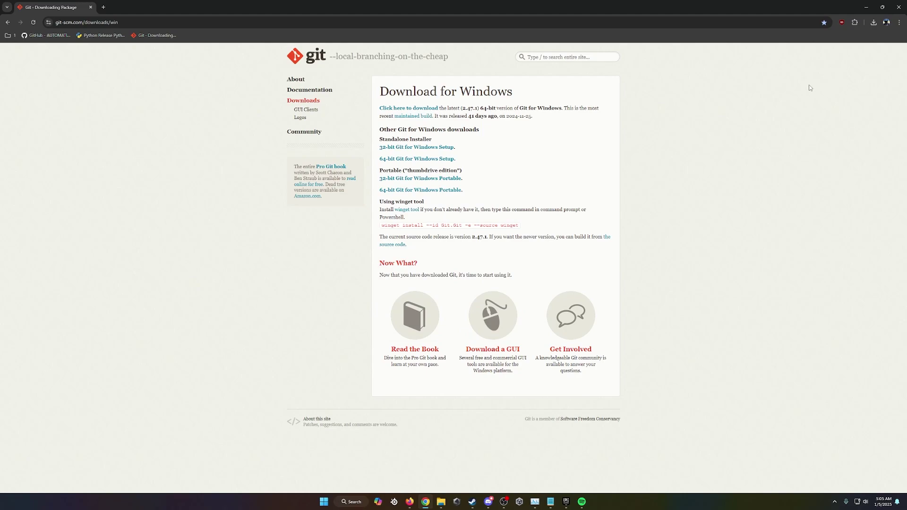
left_click(873, 22)
left_click(808, 55)
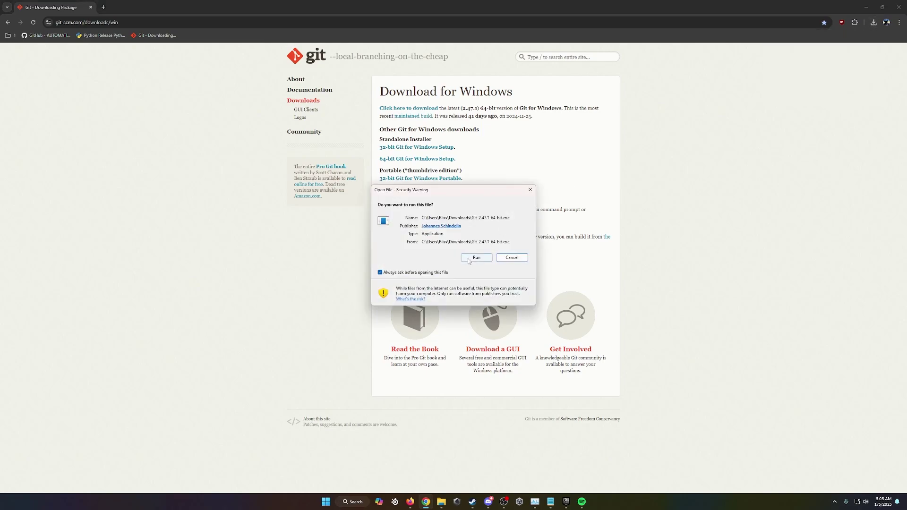
left_click(473, 257)
left_click(401, 311)
left_click(494, 306)
left_click(494, 306)
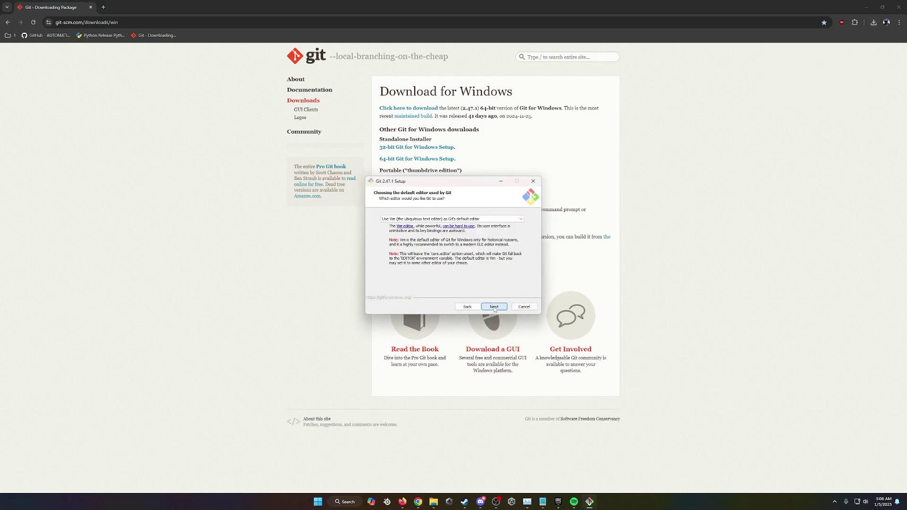
left_click(494, 307)
left_click(494, 306)
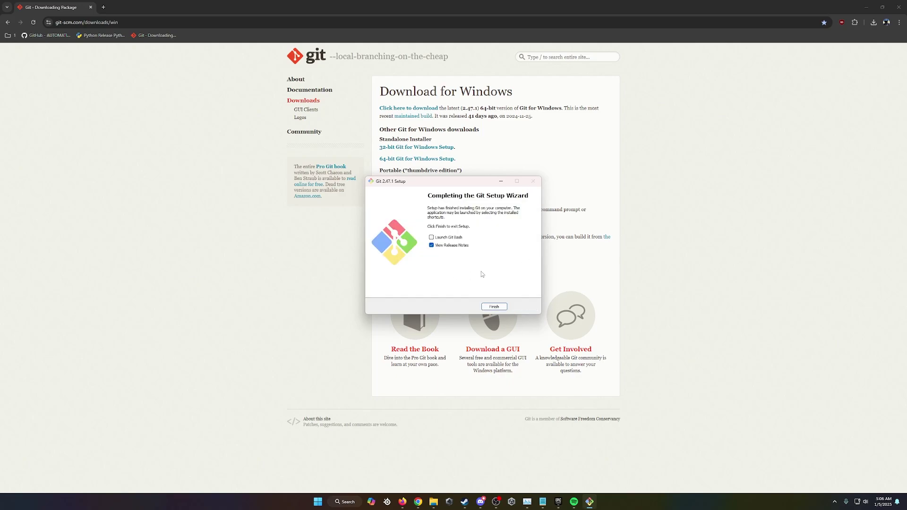
left_click(494, 306)
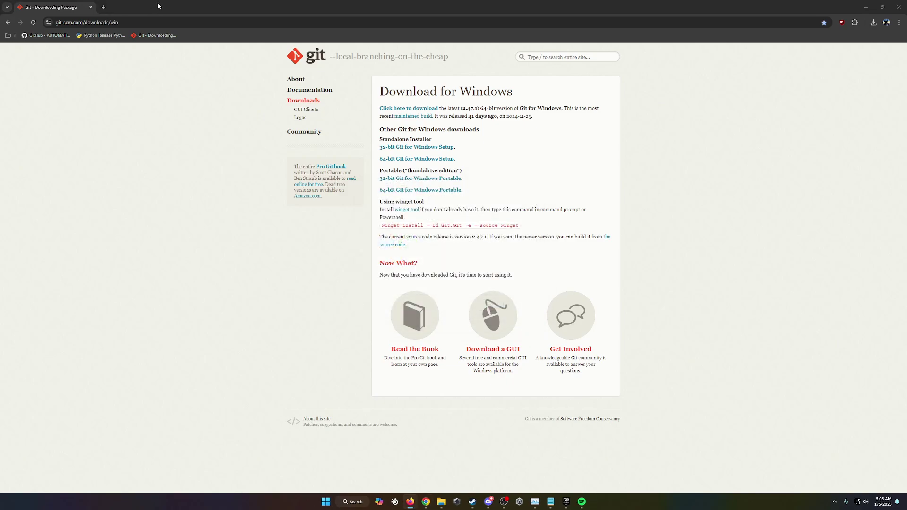
- Open the AUTOMATIC1111 stable-diffusion-webui README and select the git clone command under Windows installation
left_click(46, 35)
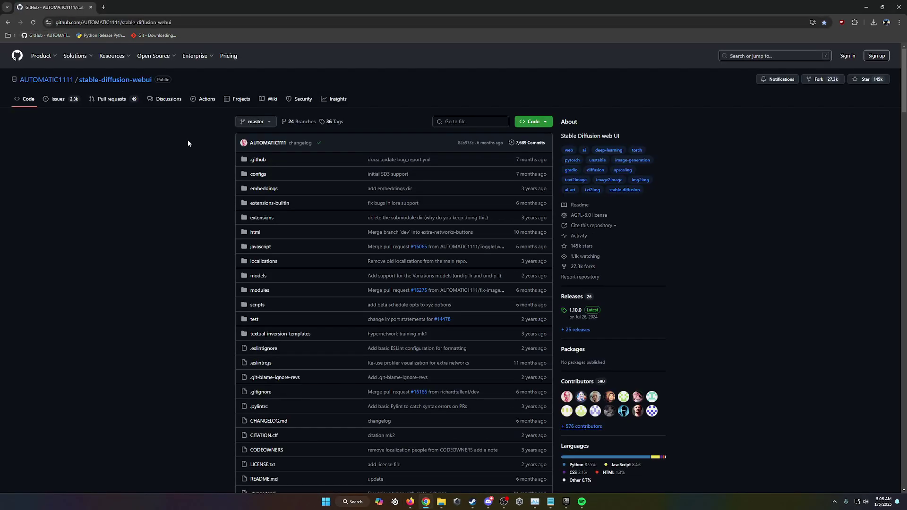
scroll(306, 246, "down", 20)
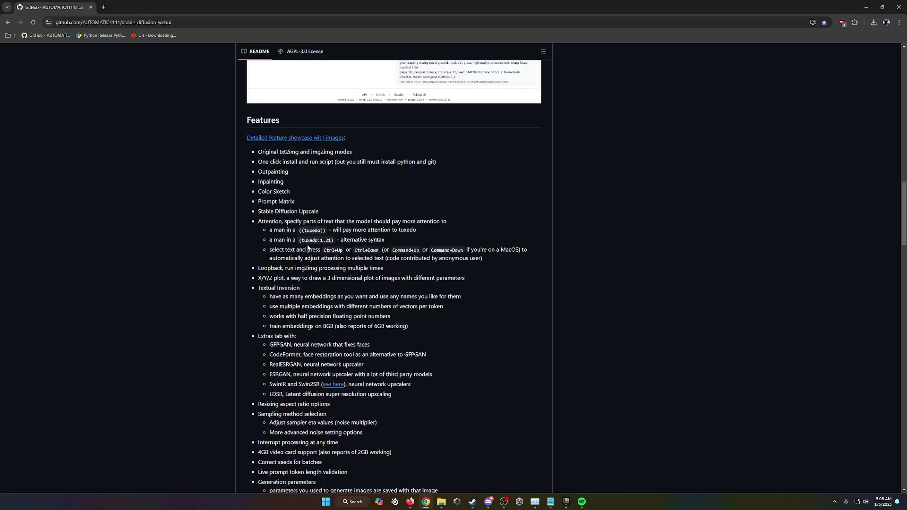
scroll(307, 248, "down", 20)
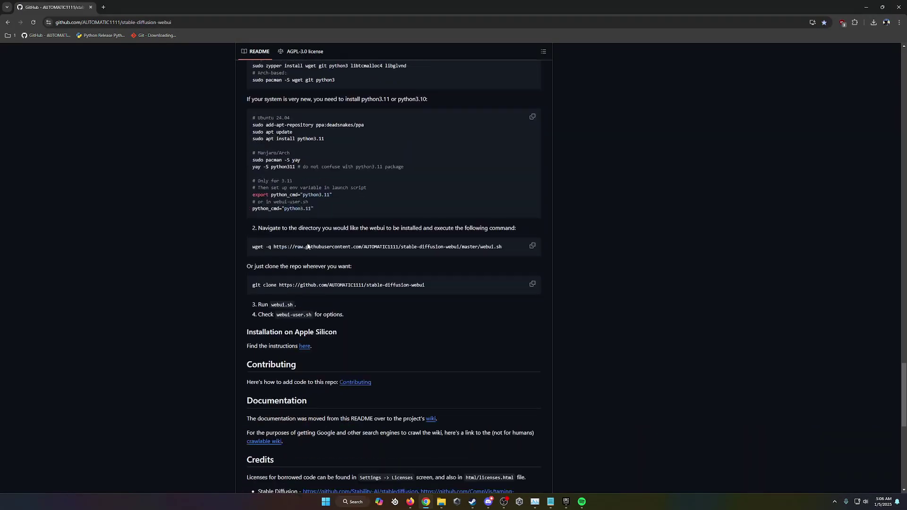
scroll(307, 246, "down", 2)
scroll(272, 210, "up", 6)
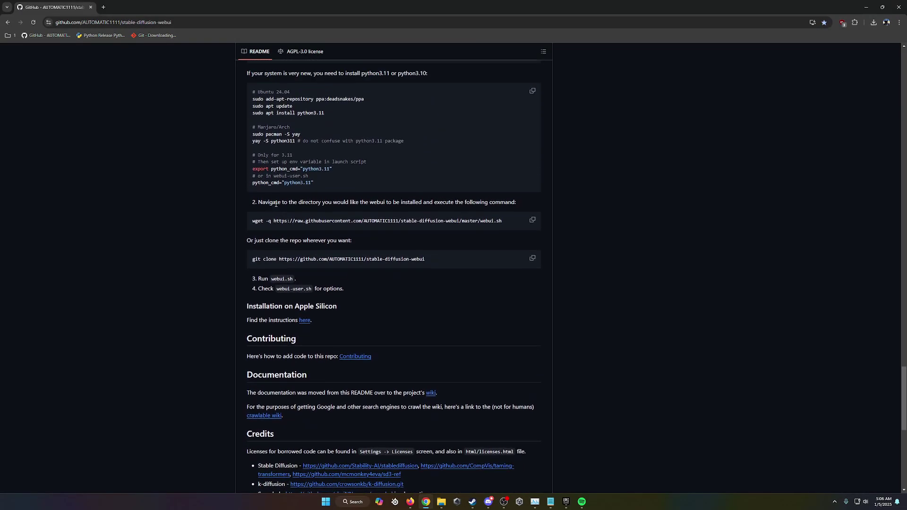
scroll(276, 203, "down", 6)
scroll(280, 206, "up", 4)
scroll(280, 198, "up", 4)
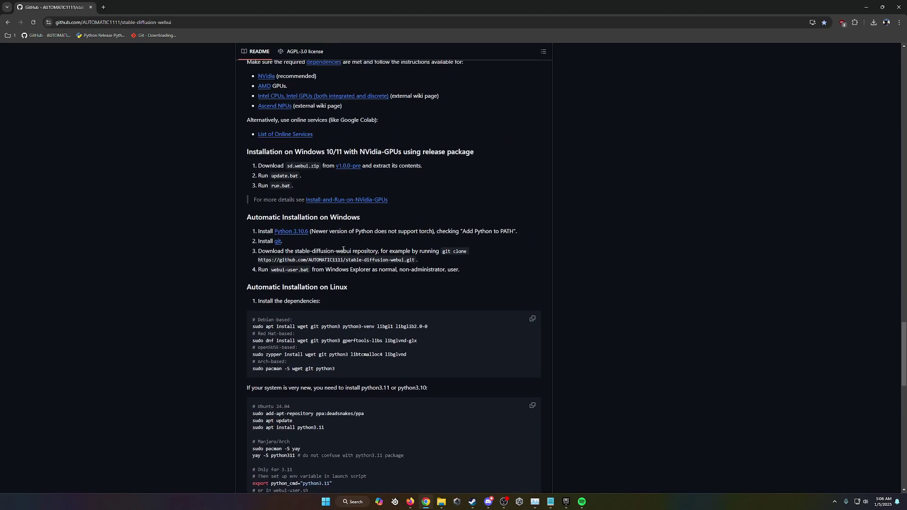
mouse_move(443, 251)
left_mouse_down()
mouse_move(470, 252)
mouse_move(290, 260)
mouse_move(417, 259)
left_mouse_up()
key("ctrl+c")
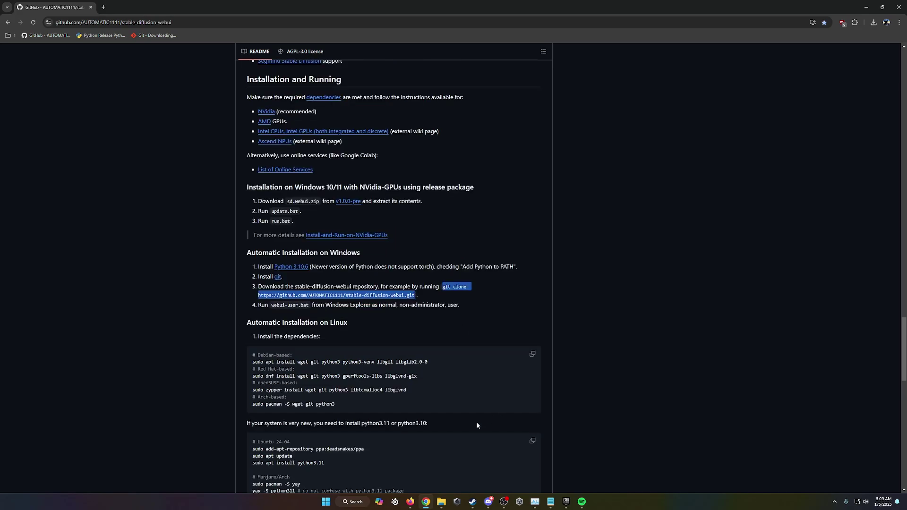
mouse_move(437, 498)
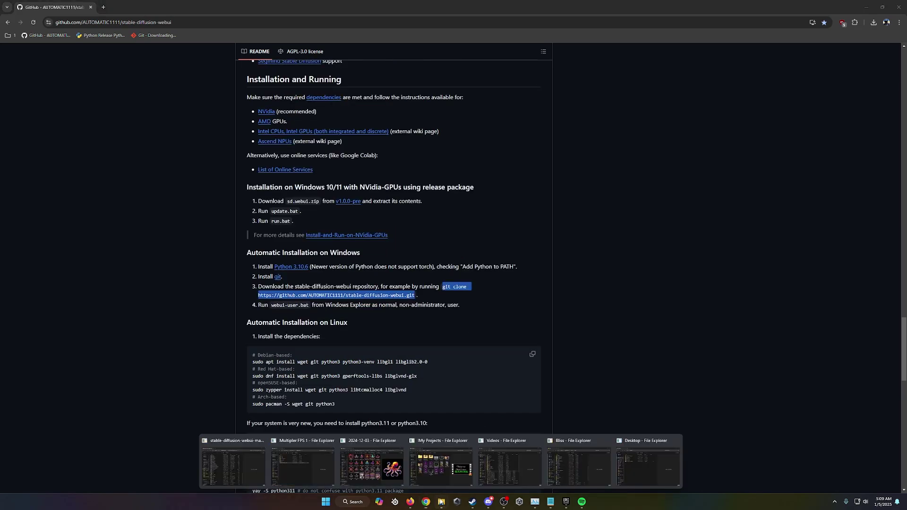
left_click(645, 466)
left_click_drag(499, 162, 451, 151)
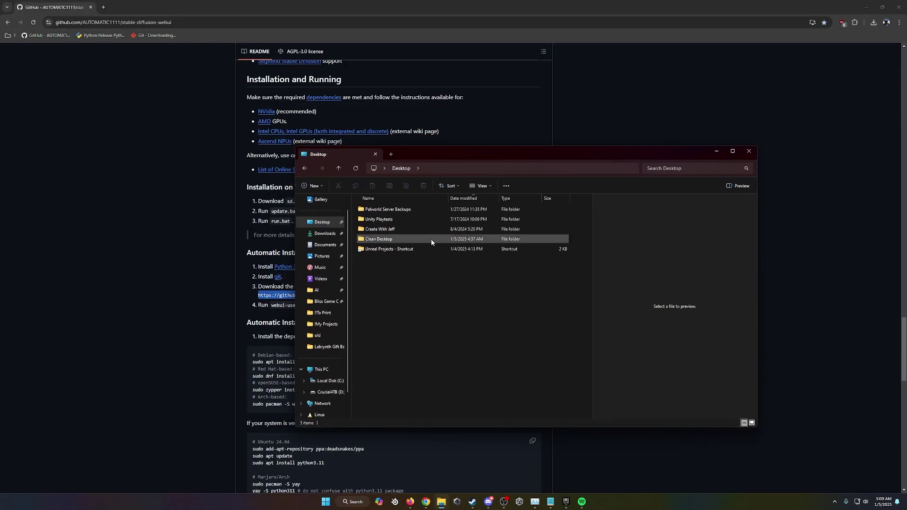
right_click(418, 295)
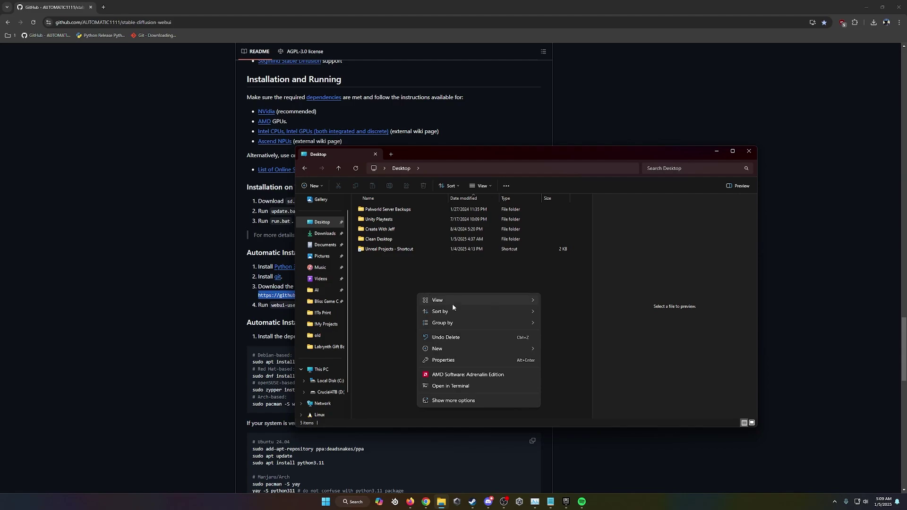
left_click(448, 387)
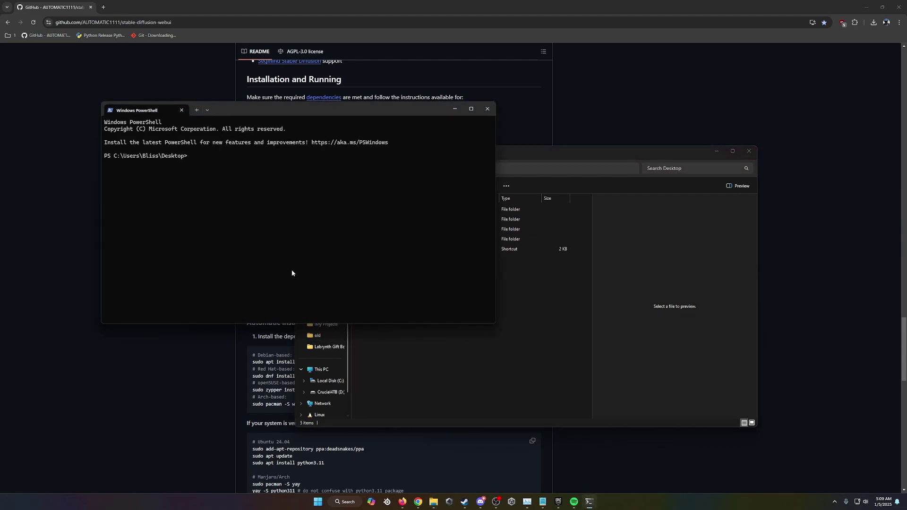
key("ctrl+v")
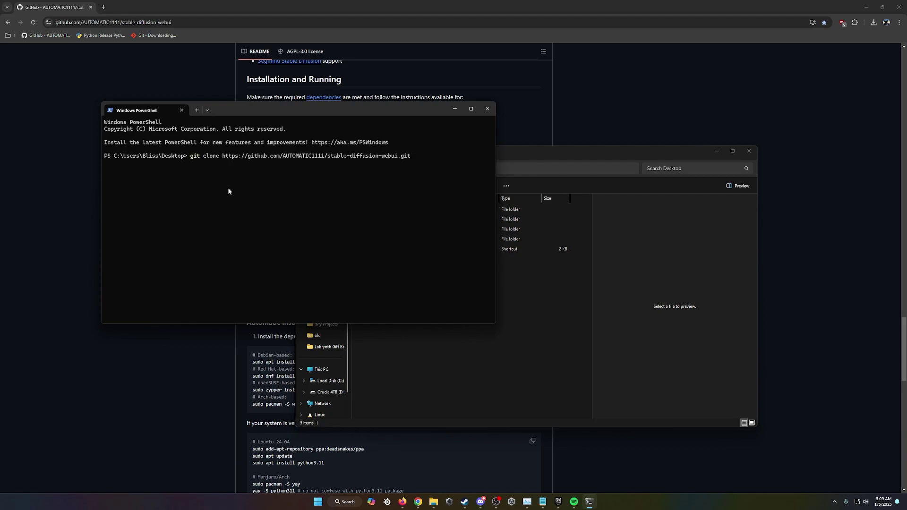
key("Return")
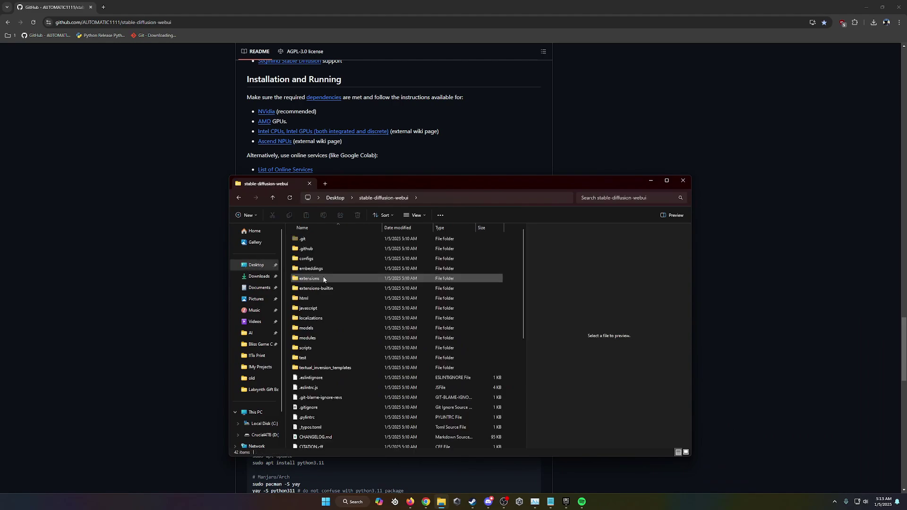
- Edit webui-user.bat in Notepad, with the cursor at the end of set PYTHON=
scroll(324, 279, "down", 7)
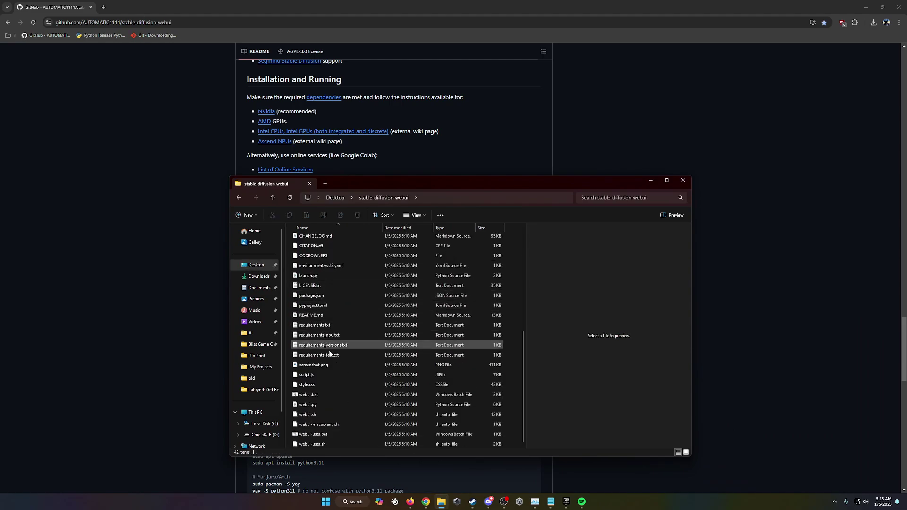
left_click(313, 435)
right_click(313, 435)
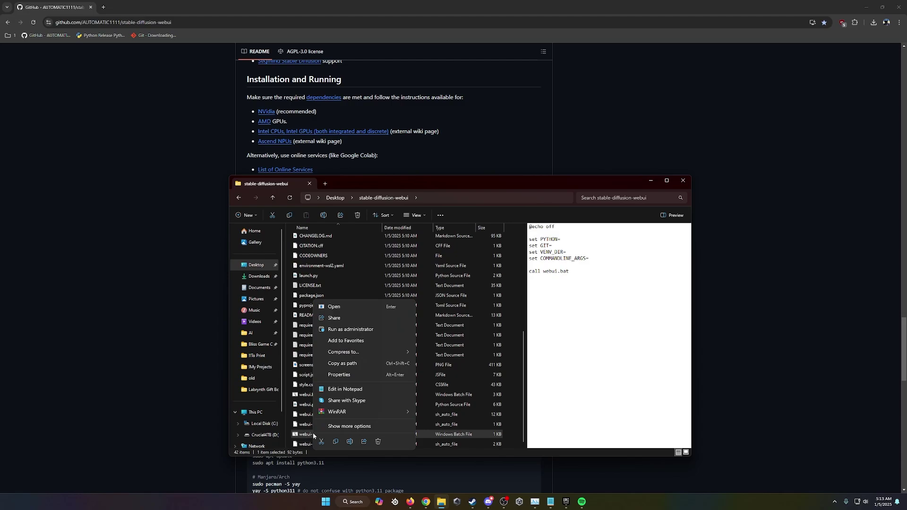
left_click(354, 390)
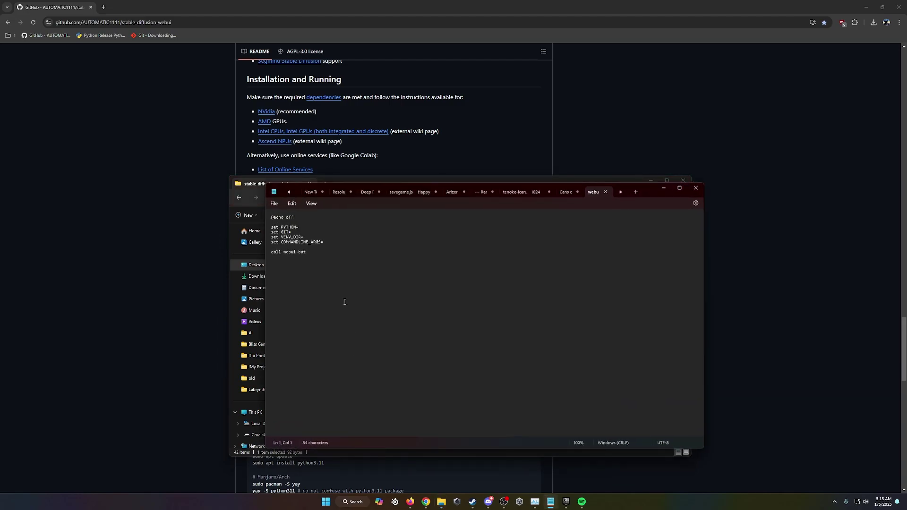
left_click(301, 226)
- Search 'python', trace Python 3.10 (64-bit) to the Python310 folder, and copy python.exe as path
key("super+s")
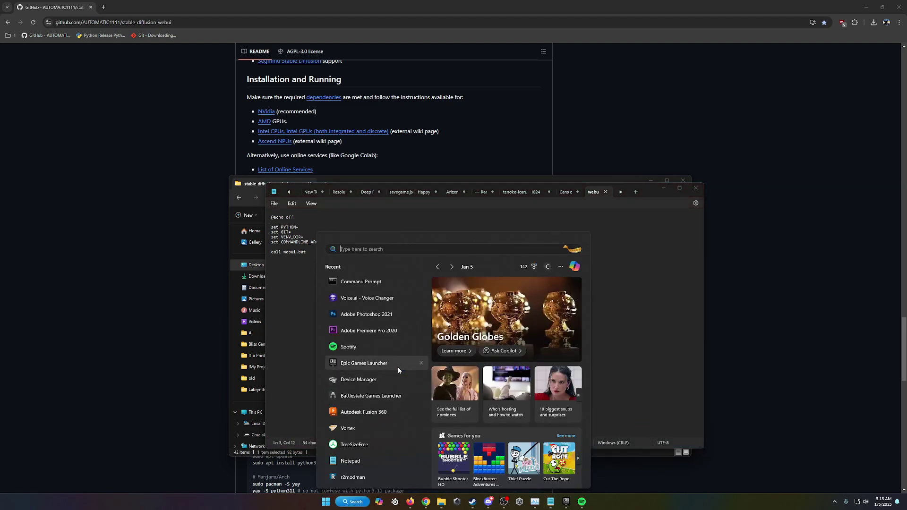
type("python 3.10")
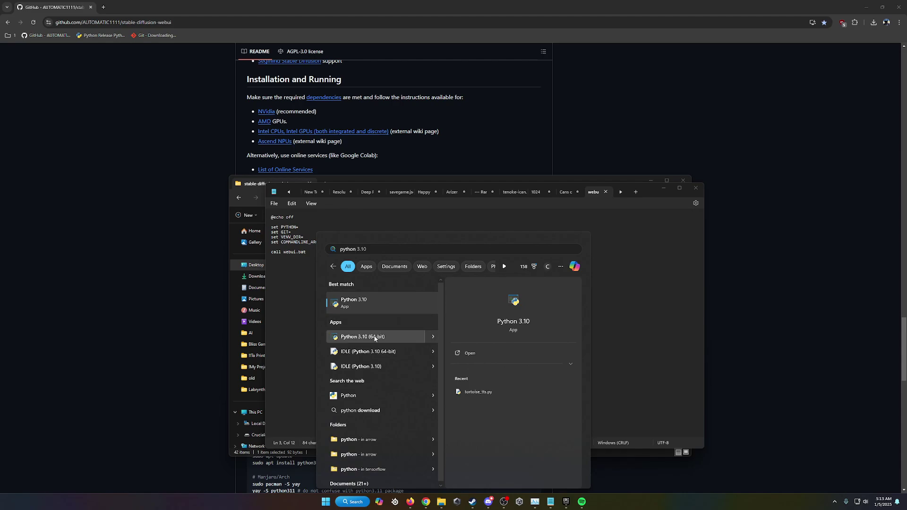
right_click(378, 337)
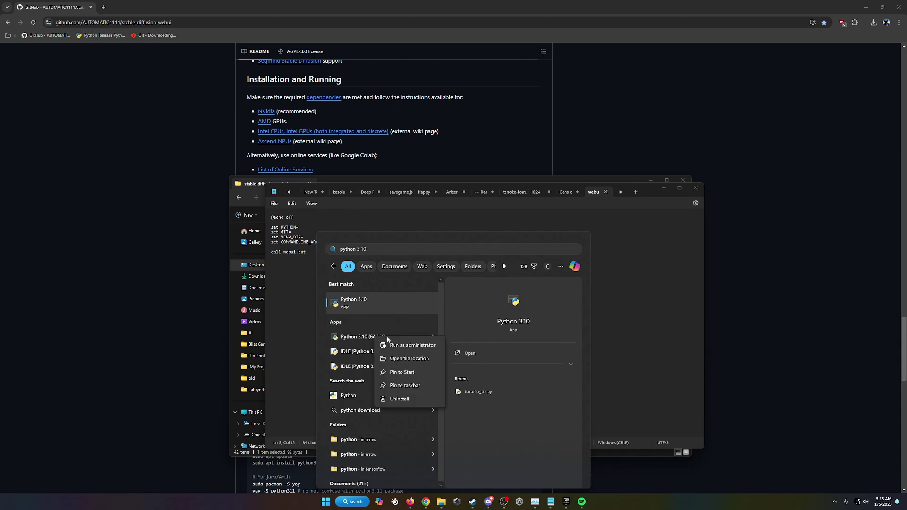
left_click(407, 359)
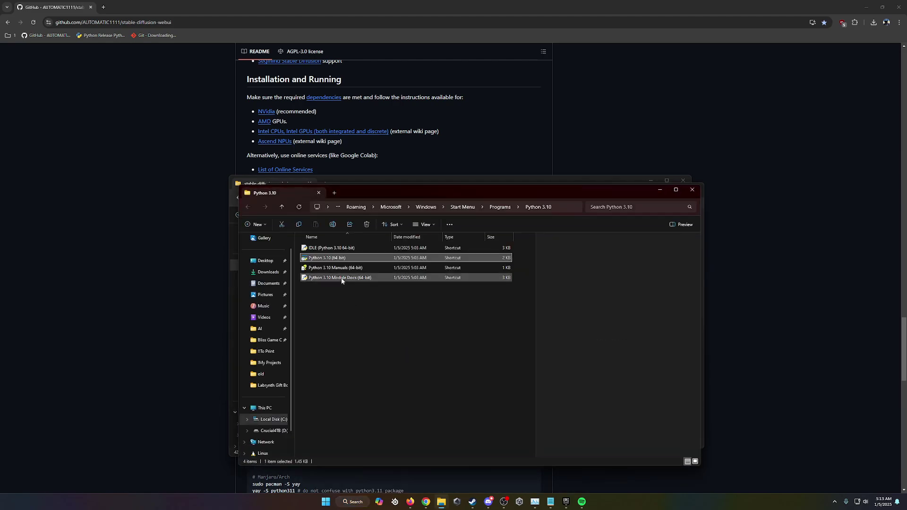
right_click(330, 257)
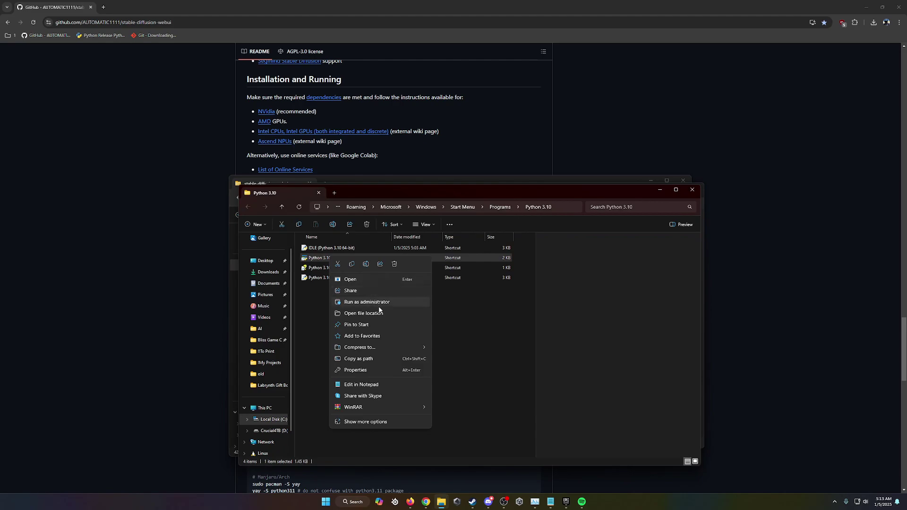
left_click(382, 316)
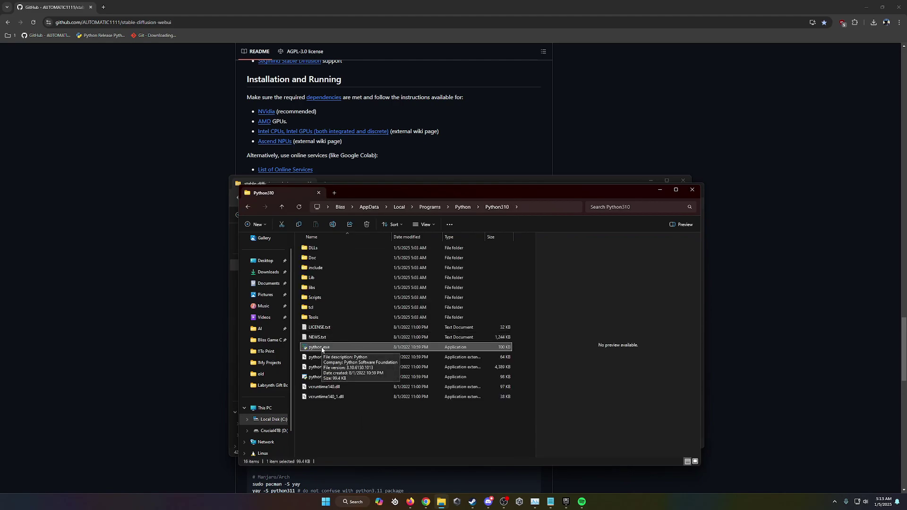
right_click(323, 349)
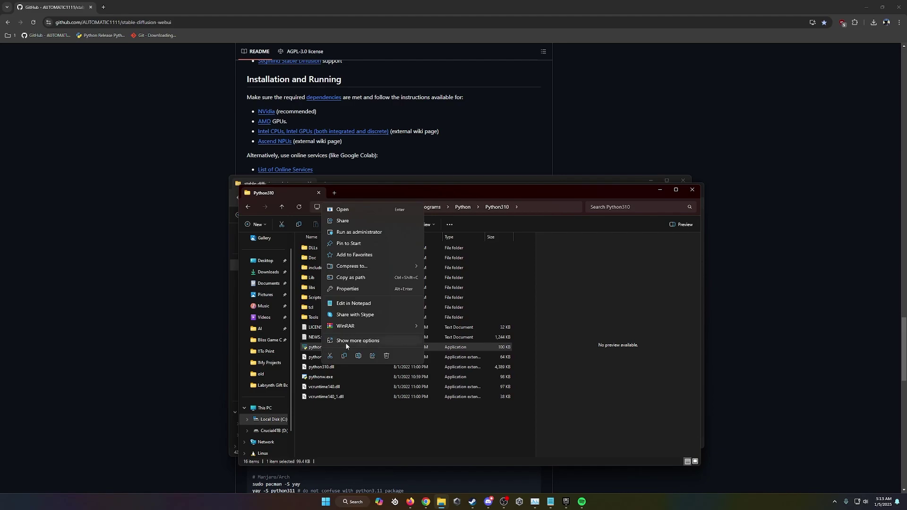
left_click(354, 278)
- Paste the python.exe path after set PYTHON= and add a 'git pull' line in webui-user.bat
key("alt+Tab")
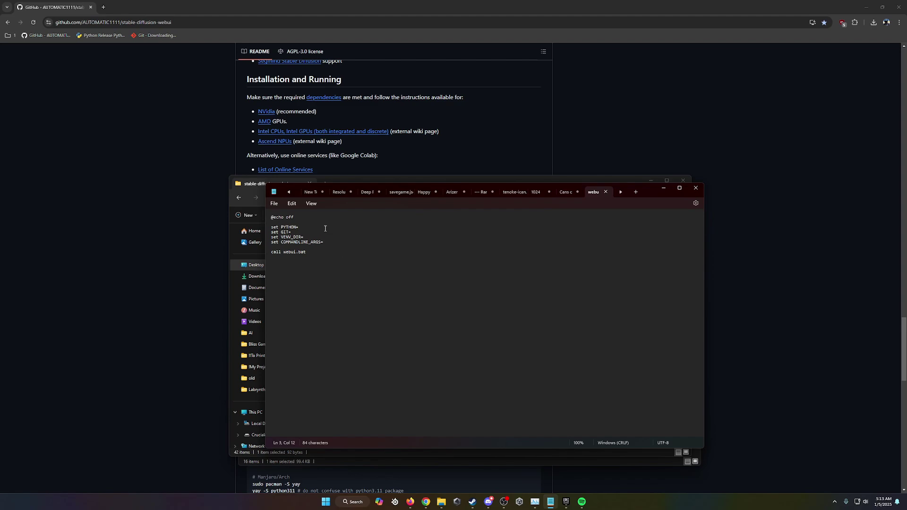
type("\"C:\\Users\\Bliss\\AppData\\Local\\Programs\\Python\\Python310\\python.exe\"")
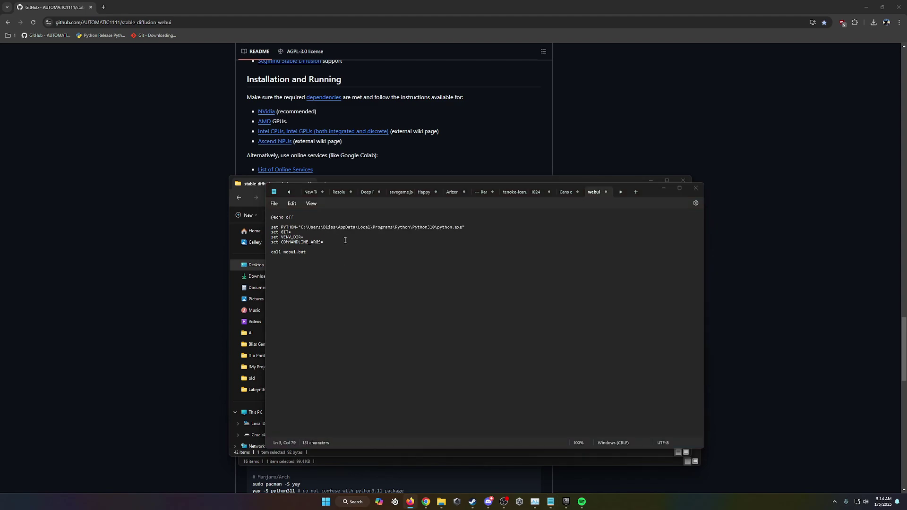
key("Down")
key("Down")
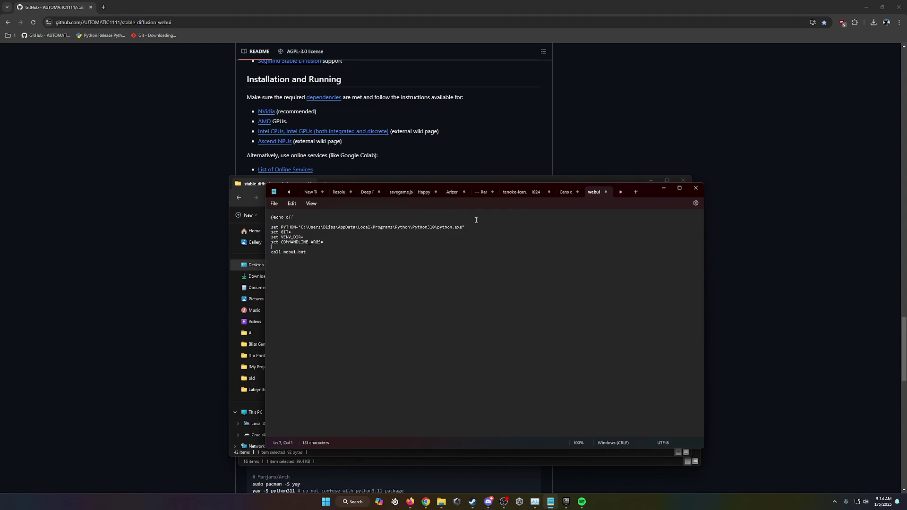
type("git pull")
left_click(664, 189)
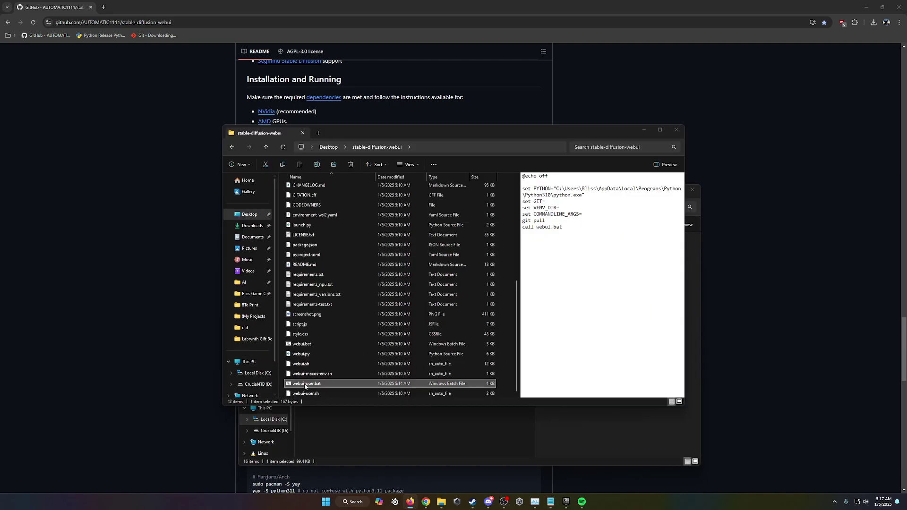
- Run webui-user.bat so setup completes and the WebUI opens at 127.0.0.1:7860
left_click(866, 7)
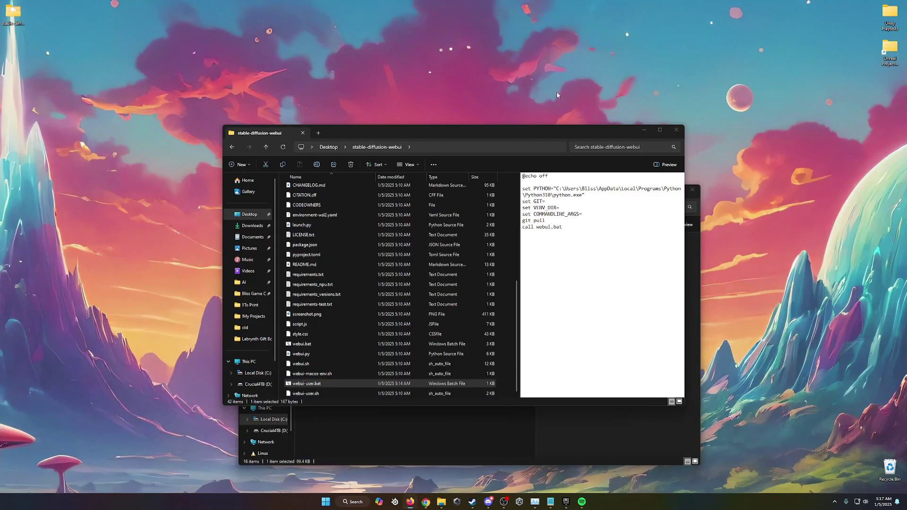
left_click_drag(540, 132, 595, 126)
left_click(653, 187)
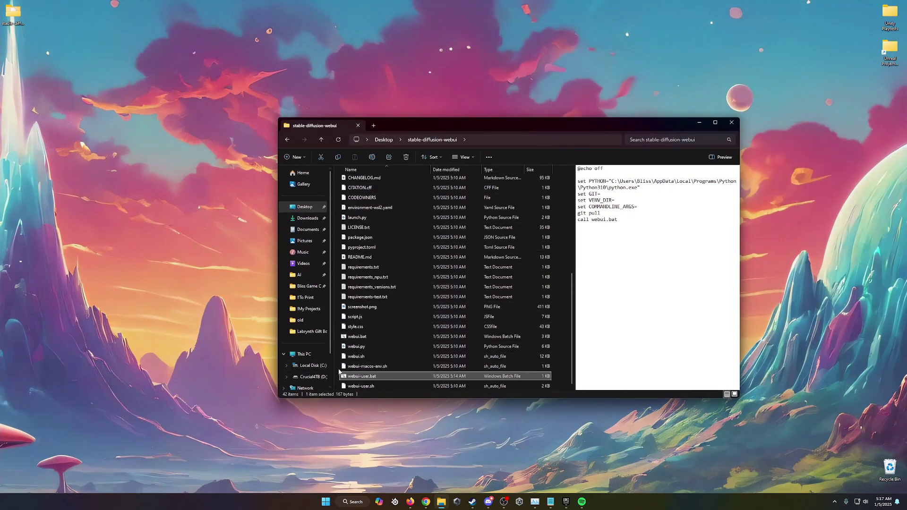
double_click(371, 378)
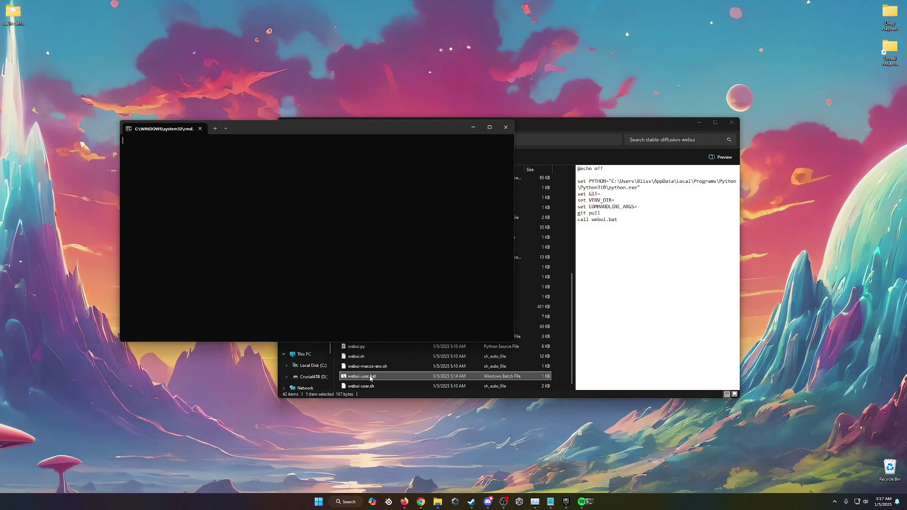
left_click_drag(296, 130, 254, 75)
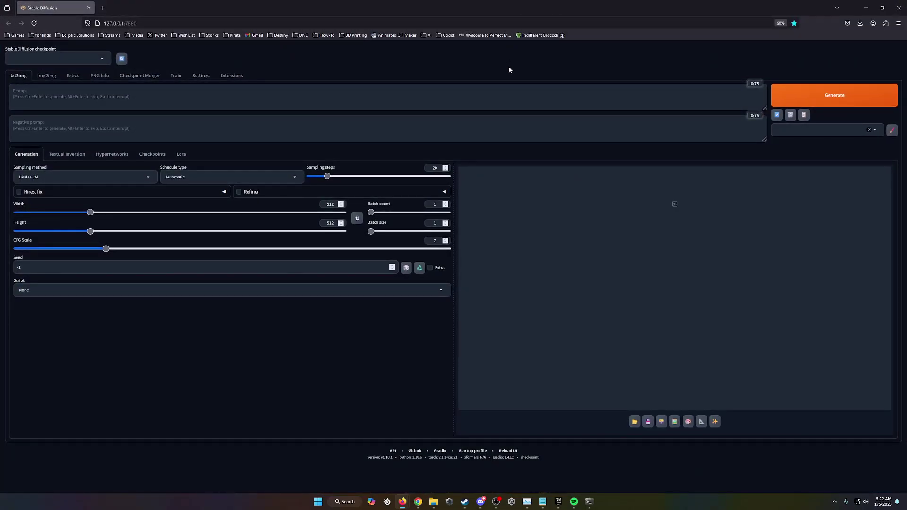
- Load the v1-5-pruned-emaonly.safetensors checkpoint and generate 'a cat wearing a santa hat'
left_click(101, 58)
left_click(70, 68)
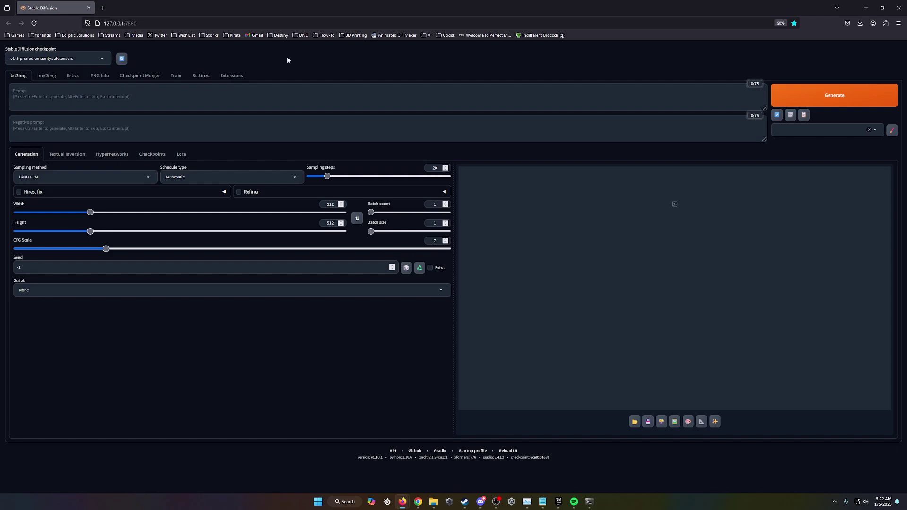
type("ac")
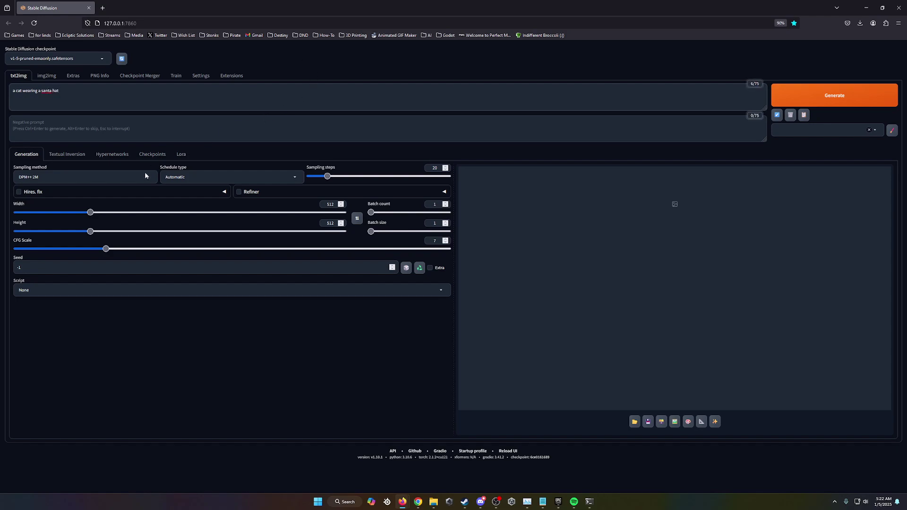
key("ctrl+Return")
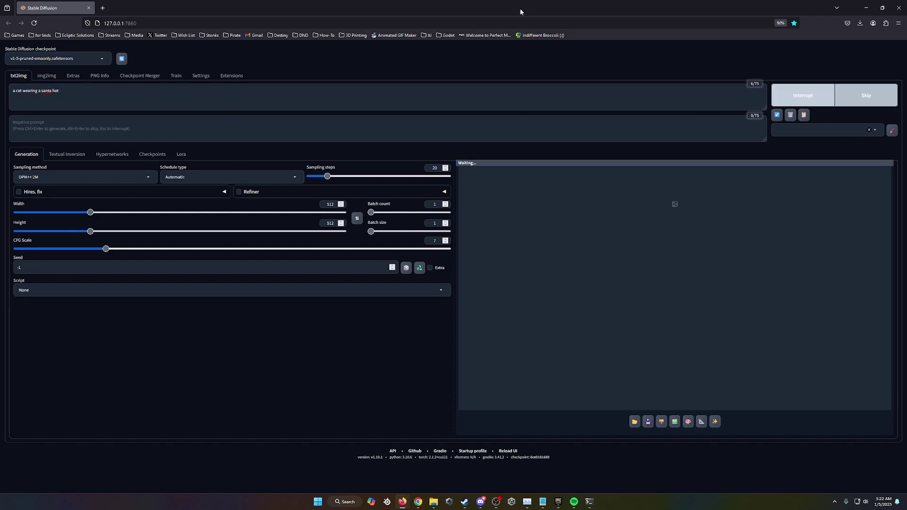